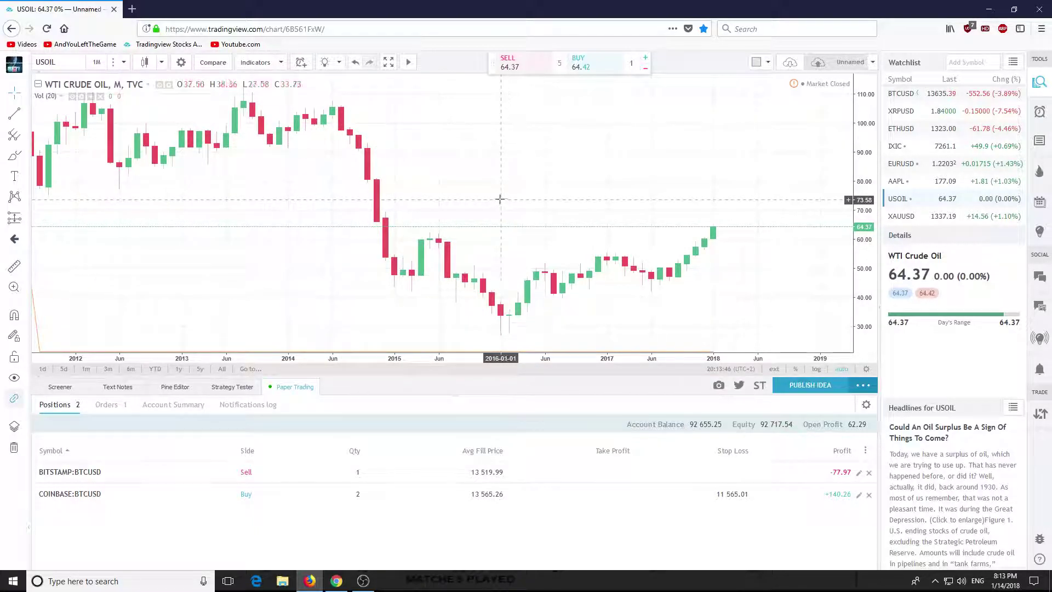
- Zoom and pan the USOIL chart to show oil price history back to 1997
scroll(496, 208, up, 2)
scroll(455, 257, down, 4)
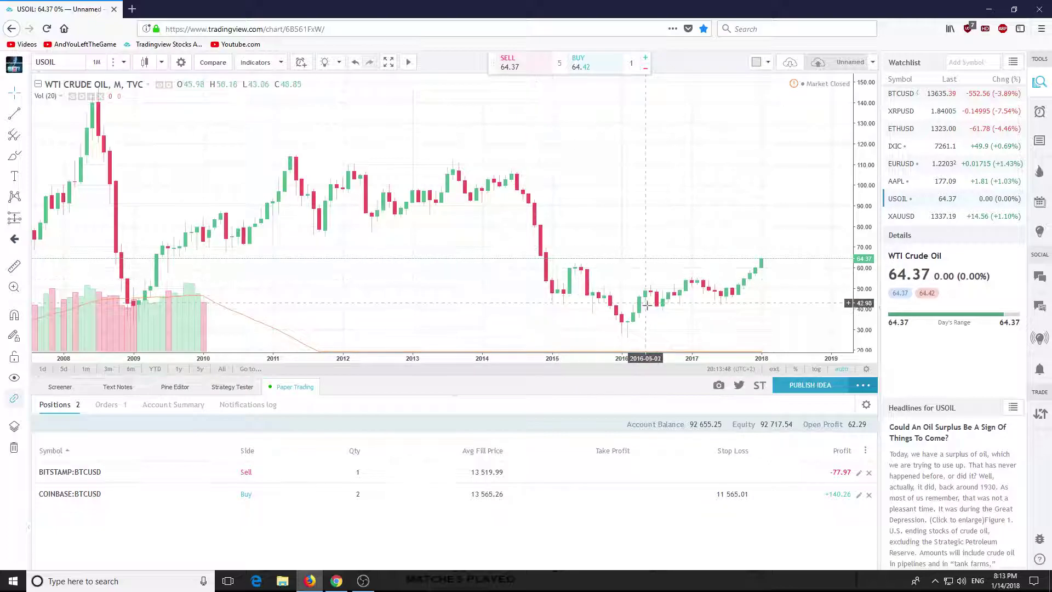
scroll(653, 302, up, 4)
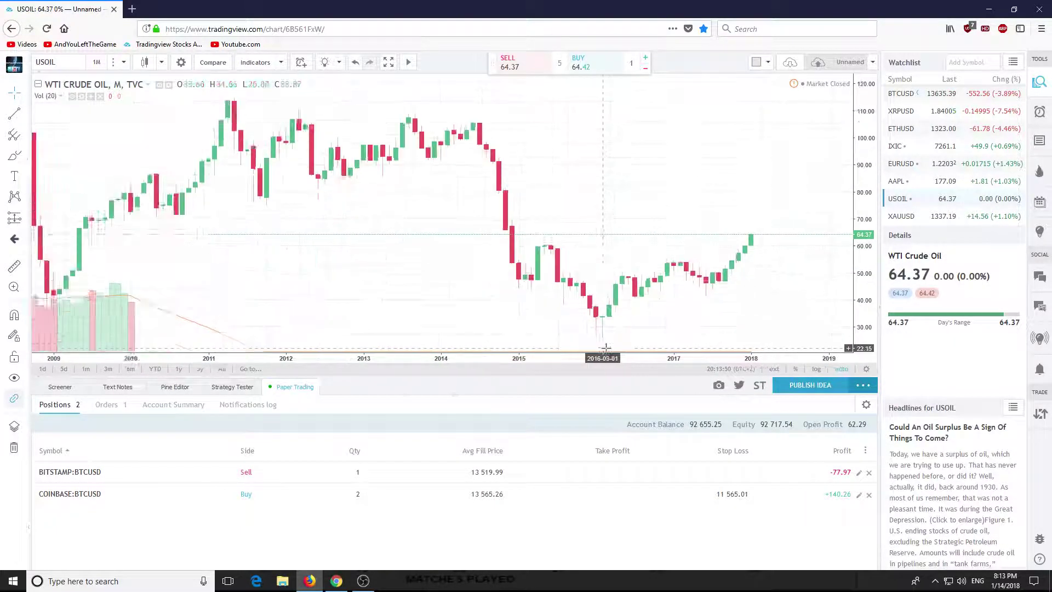
scroll(520, 329, down, 4)
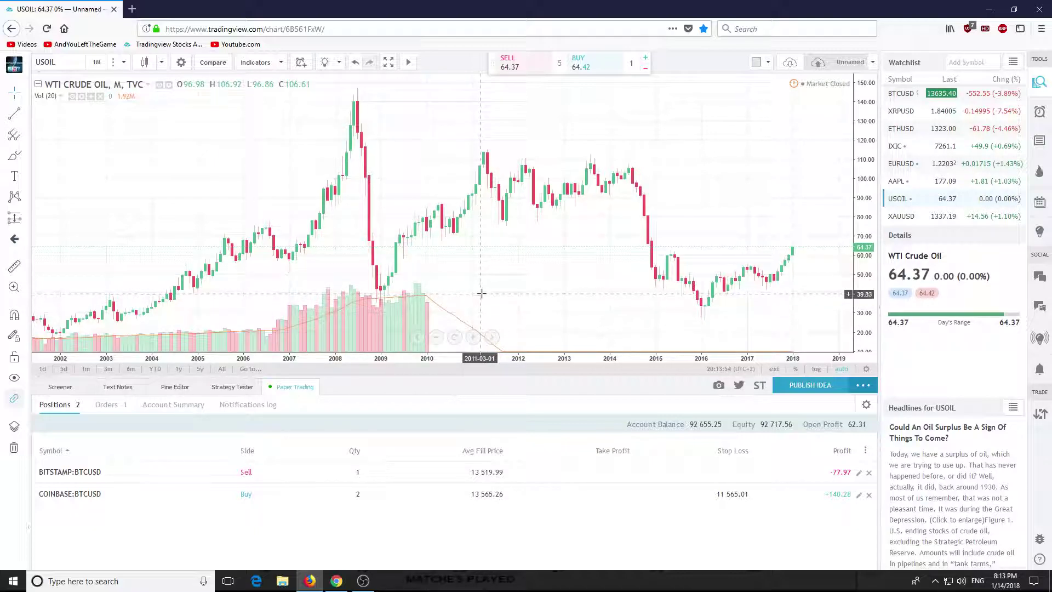
scroll(603, 239, up, 5)
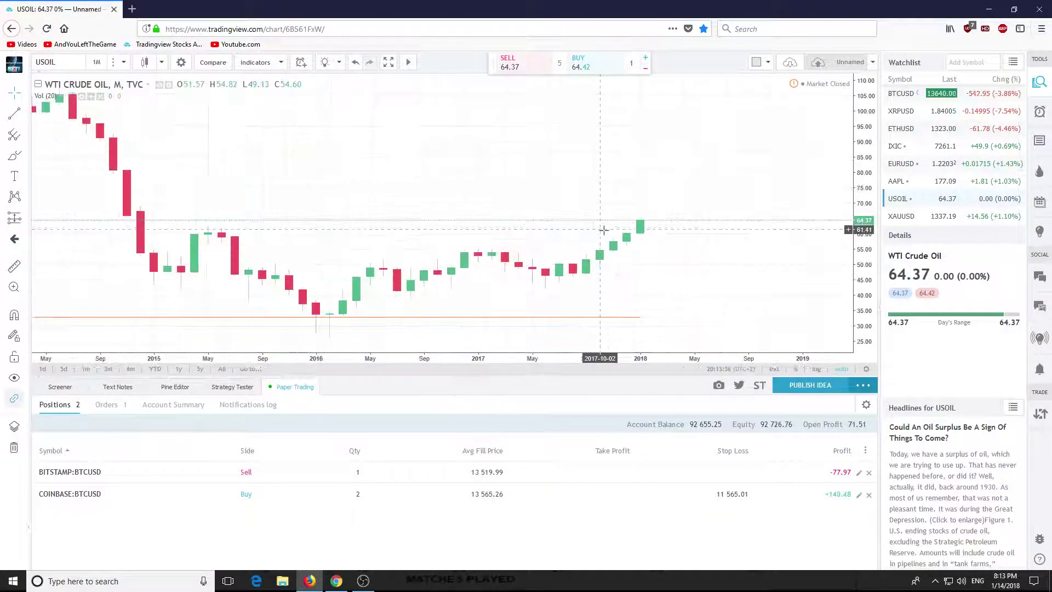
scroll(639, 230, down, 5)
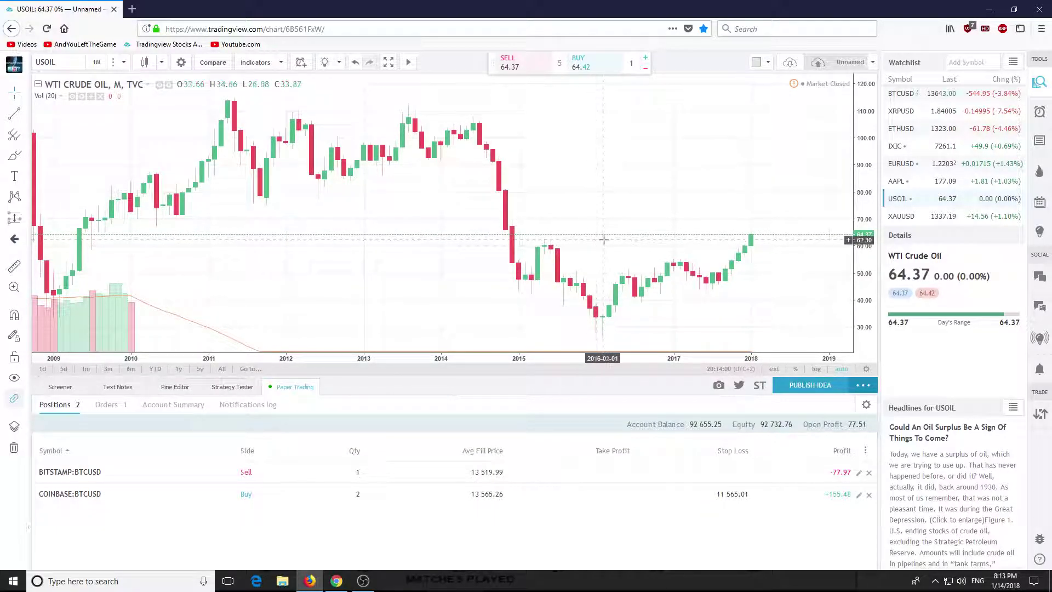
scroll(617, 238, up, 1)
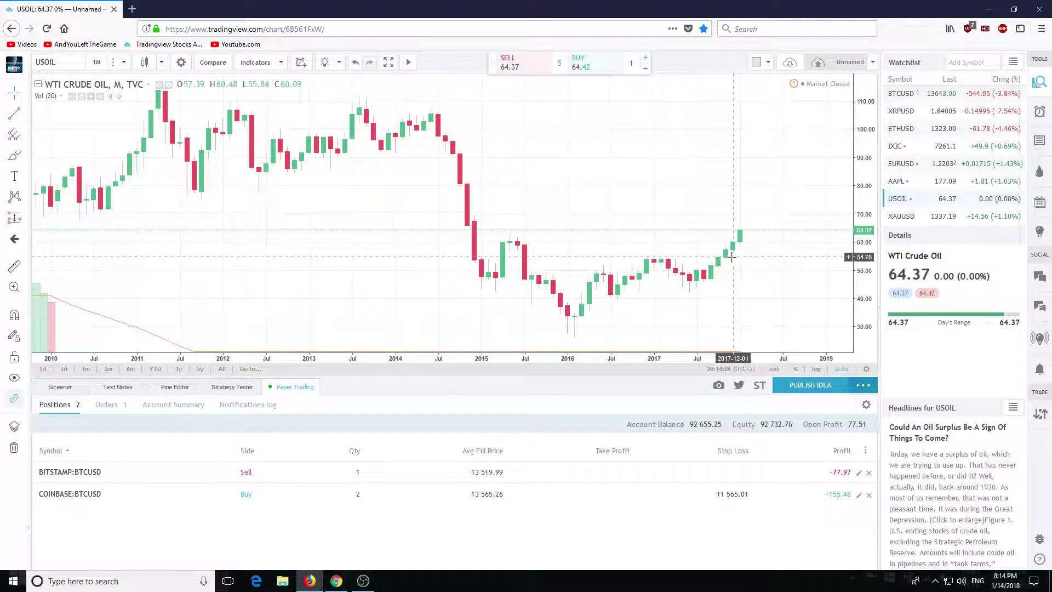
scroll(731, 255, up, 3)
scroll(658, 299, down, 5)
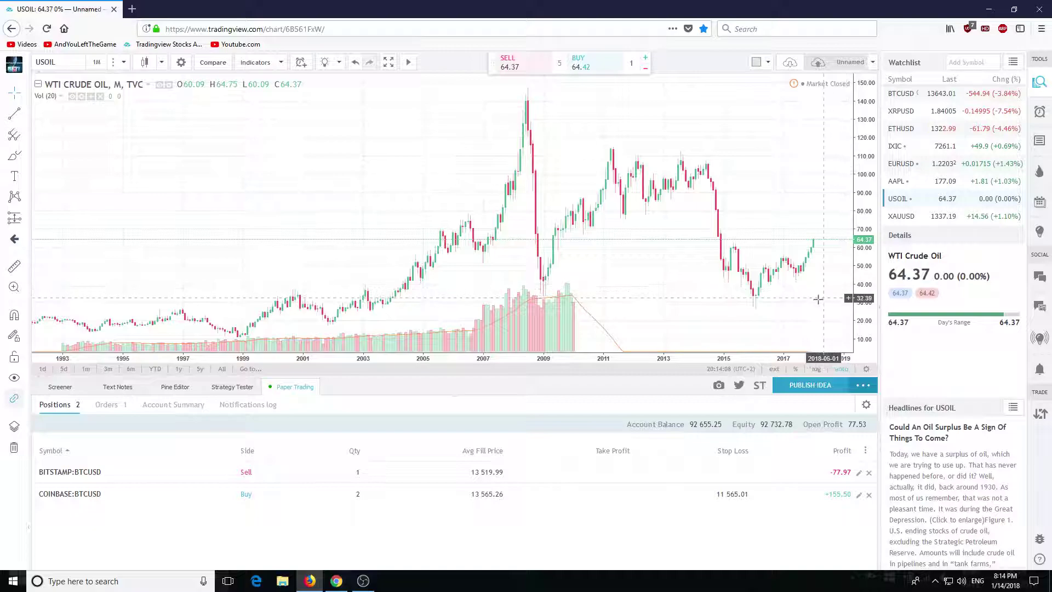
drag(802, 306, 597, 310)
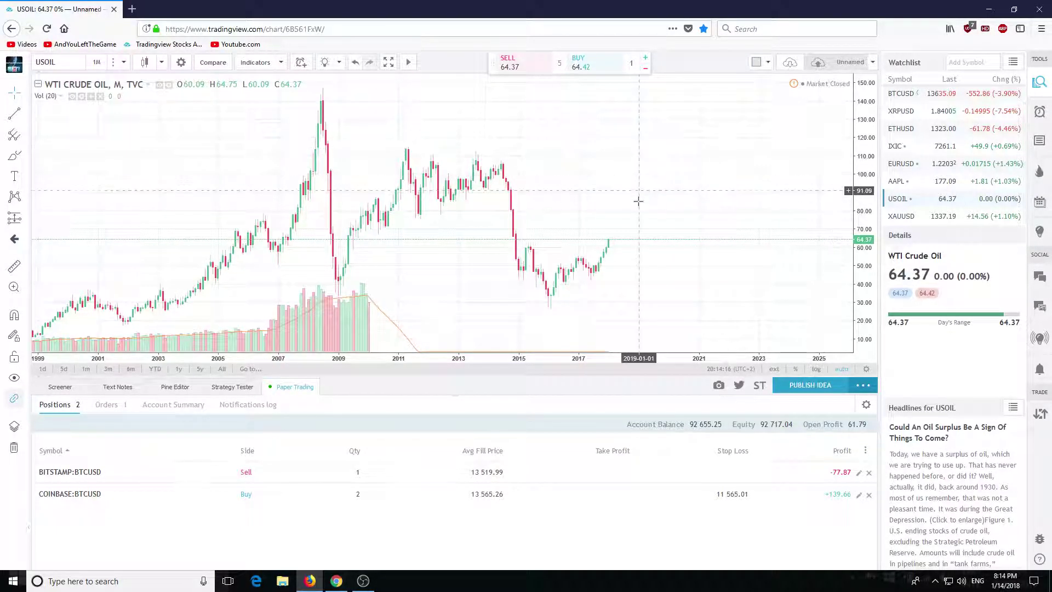
- Switch the chart to BTCUSD in 1-minute candles and zoom in
click(951, 94)
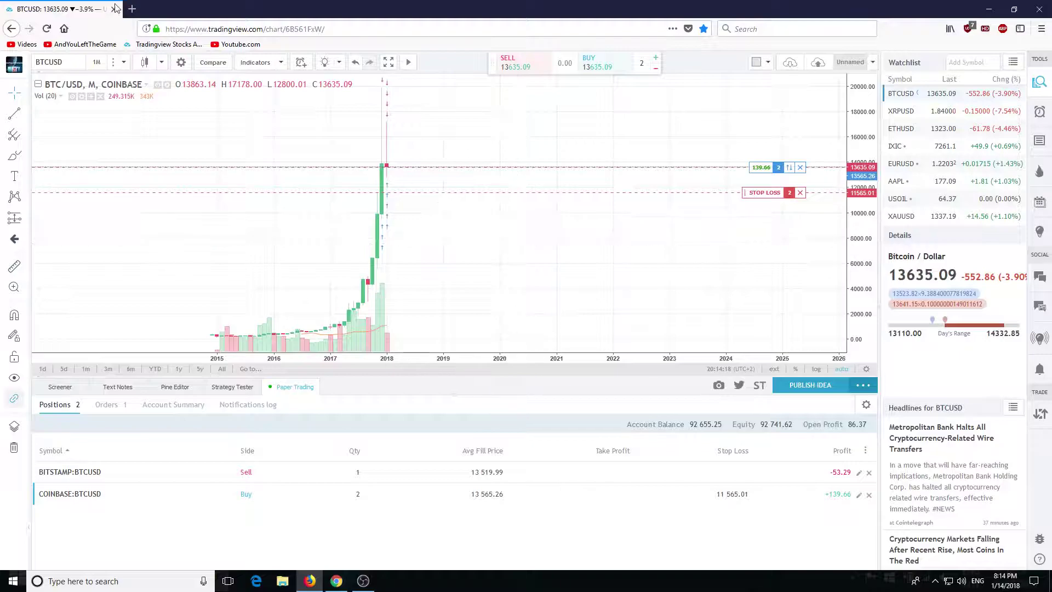
click(98, 65)
click(107, 81)
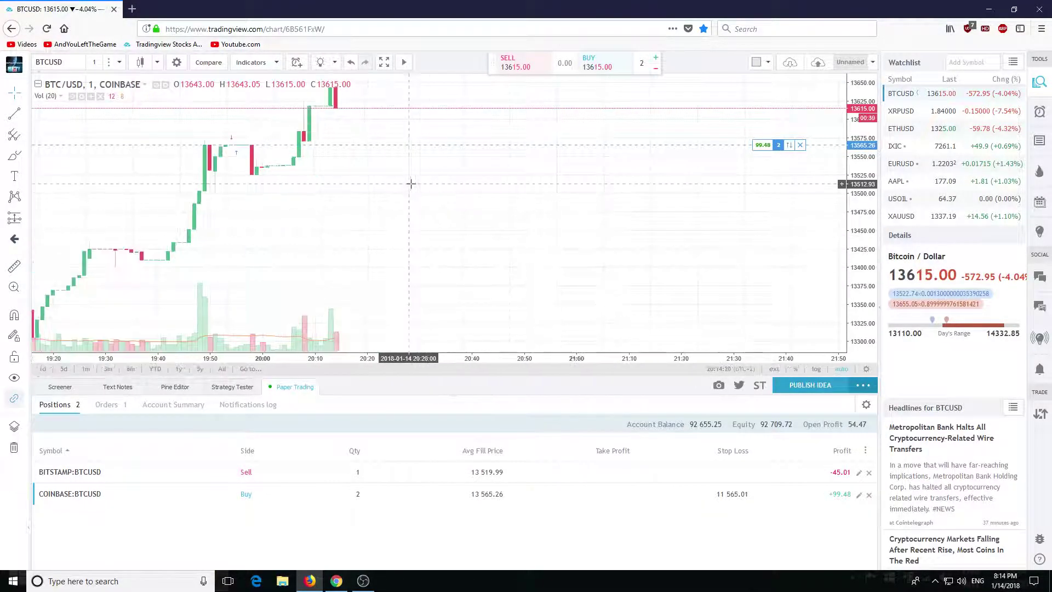
scroll(581, 195, up, 5)
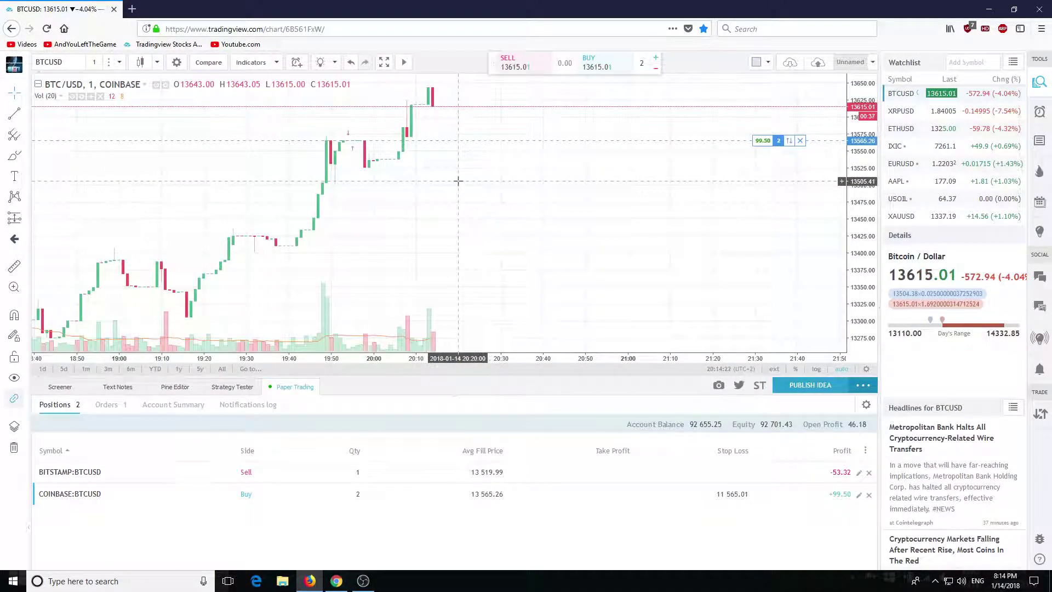
scroll(624, 188, up, 3)
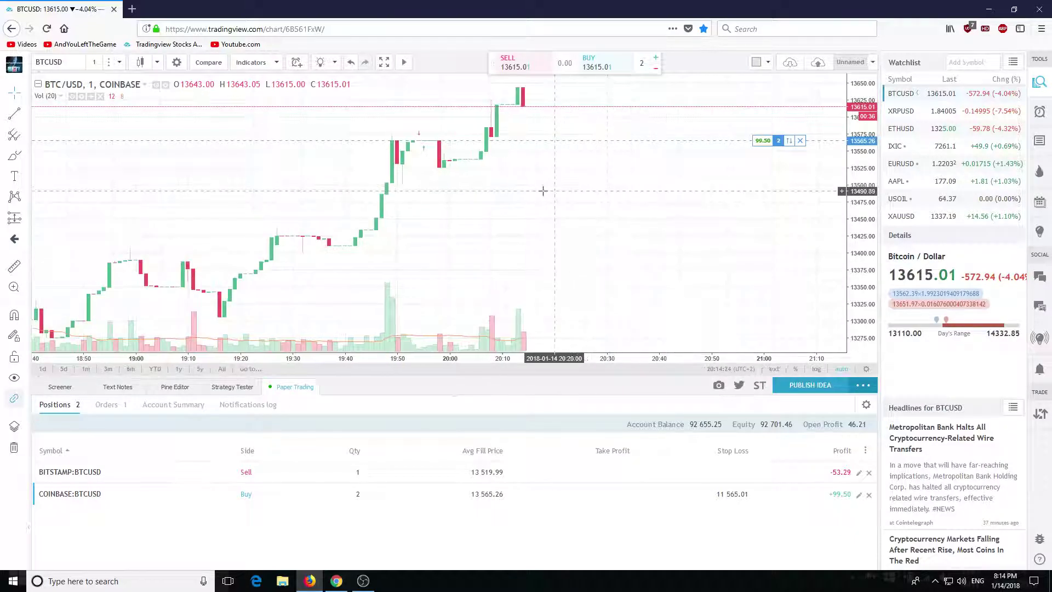
- Close the BITSTAMP BTCUSD short position, then pan through earlier candles
click(868, 472)
click(552, 347)
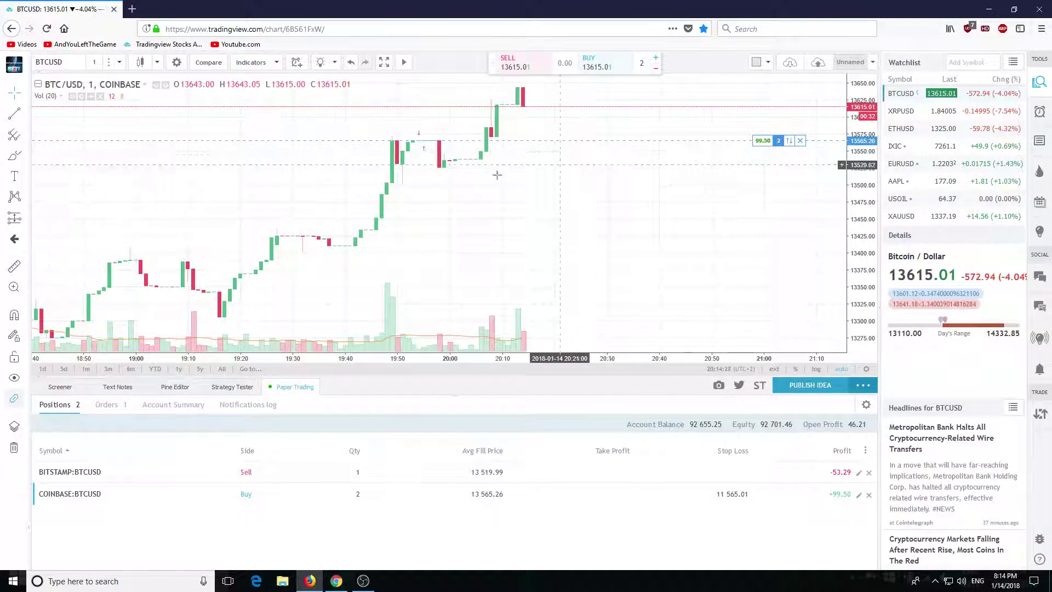
drag(489, 171, 655, 201)
scroll(603, 187, up, 3)
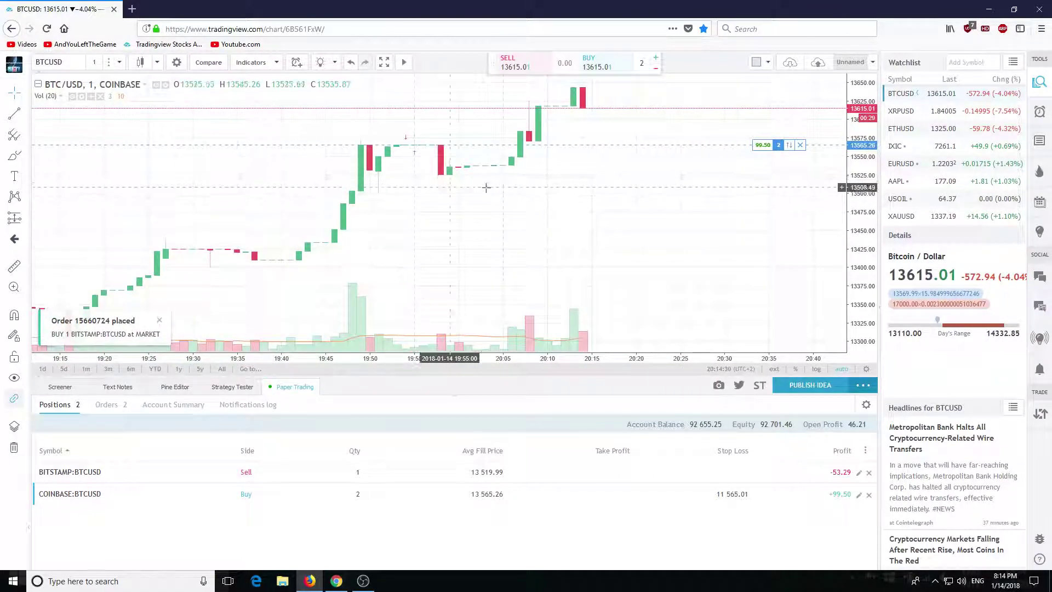
drag(627, 136, 603, 93)
- Buy 2 COINBASE:BTCUSD at market, leaving one 4-unit long position
click(612, 62)
click(617, 499)
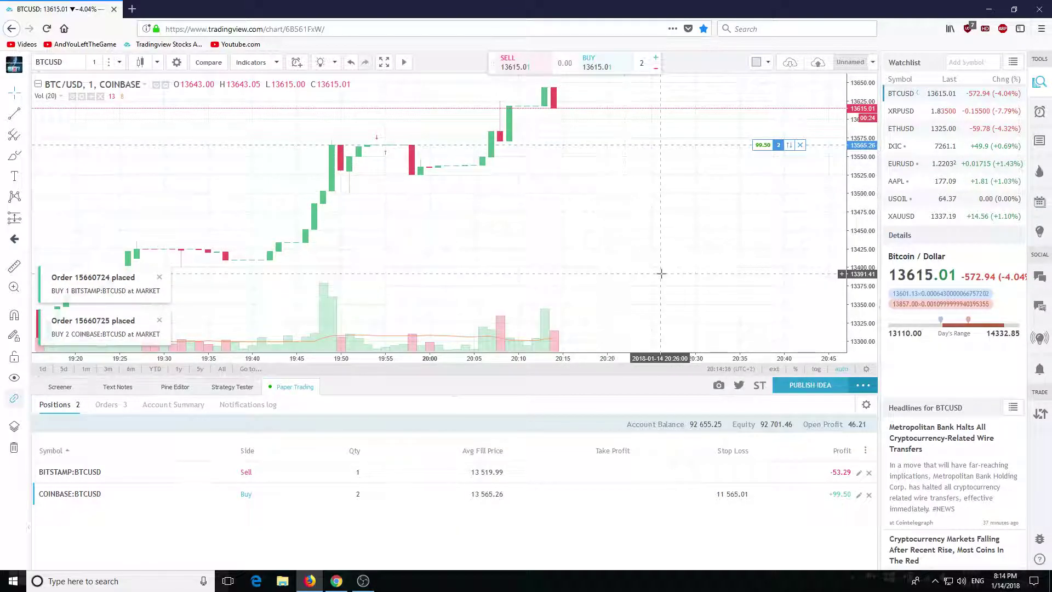
scroll(716, 254, down, 3)
scroll(716, 254, down, 5)
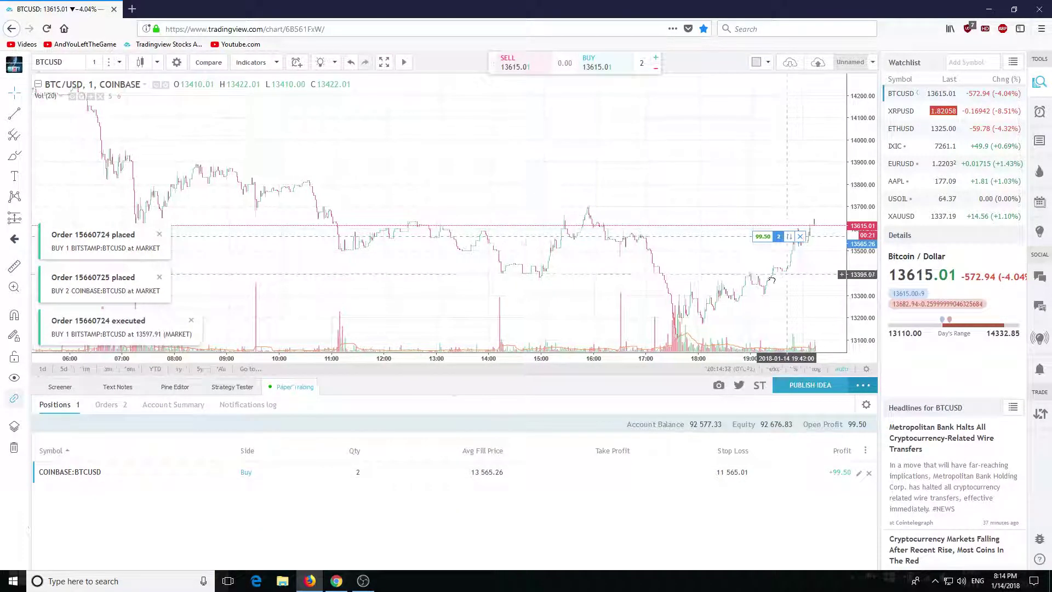
scroll(647, 296, up, 4)
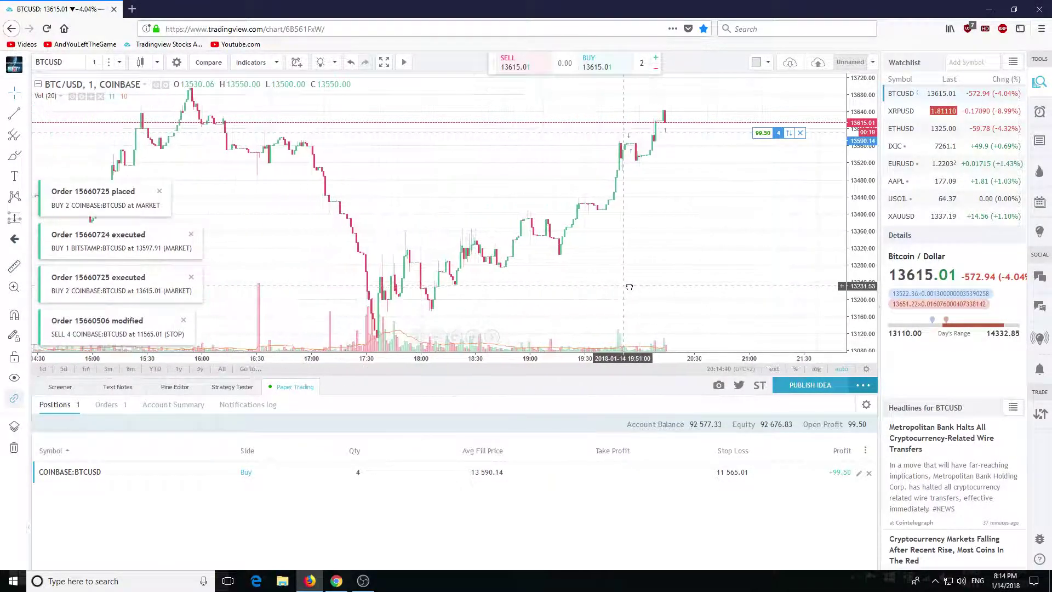
scroll(619, 277, up, 3)
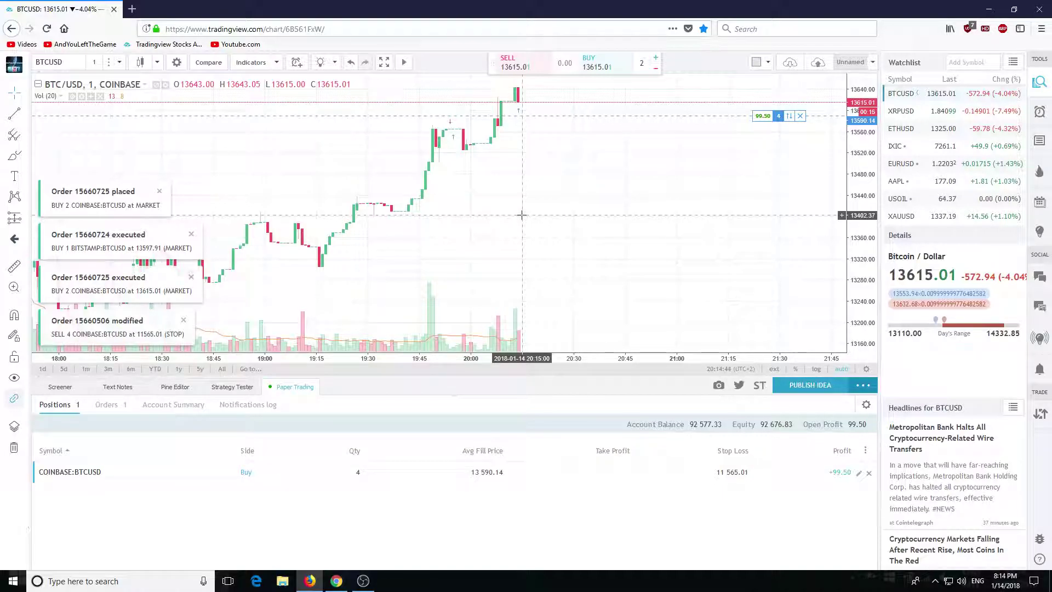
scroll(521, 214, up, 1)
drag(417, 224, 655, 218)
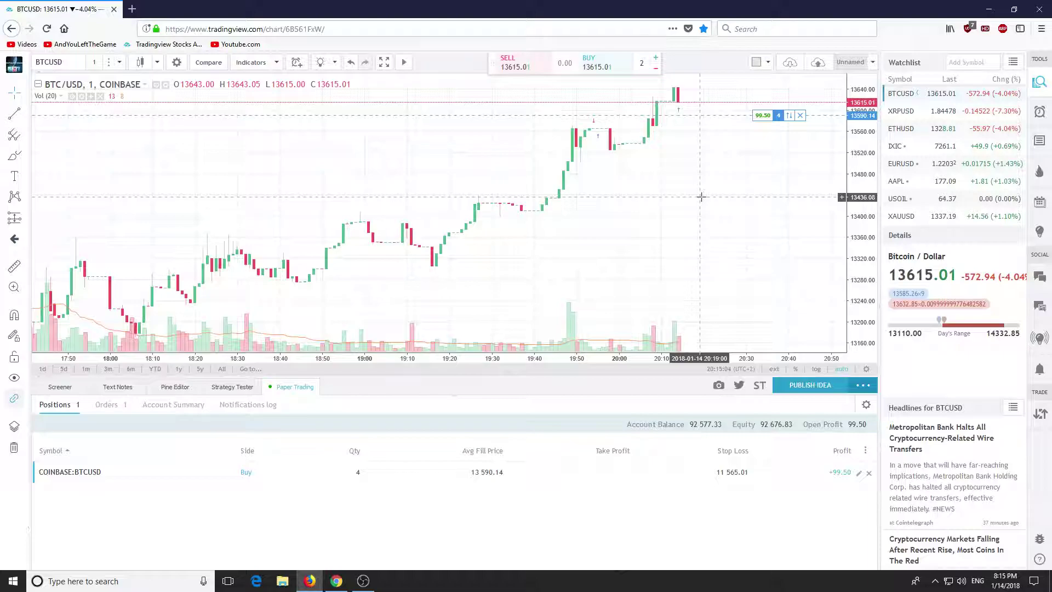
- Switch to the Apple (AAPL) 1-minute chart and pan toward its later candles
click(933, 181)
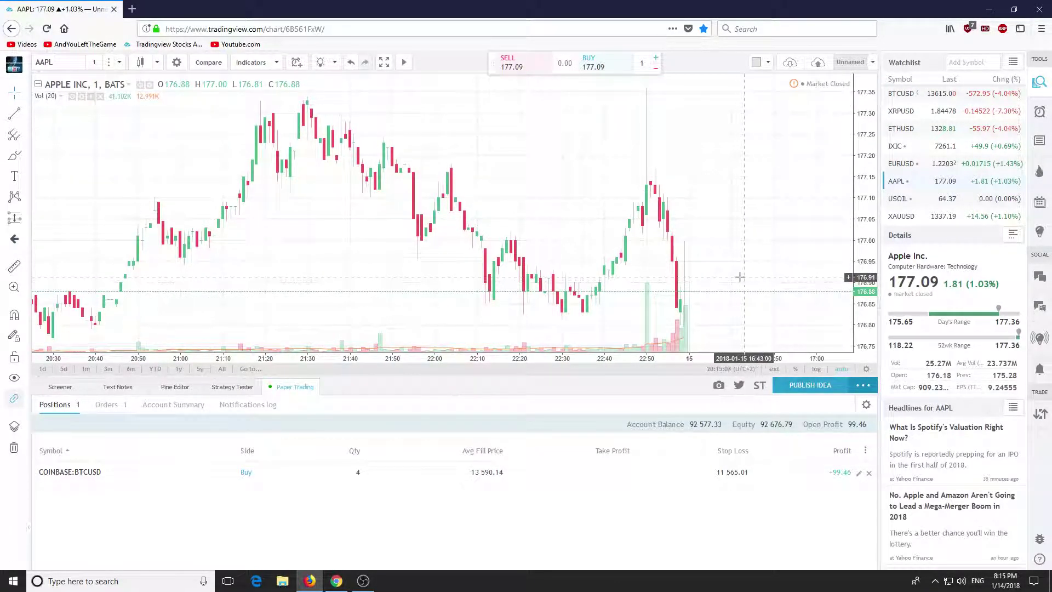
drag(733, 277, 521, 260)
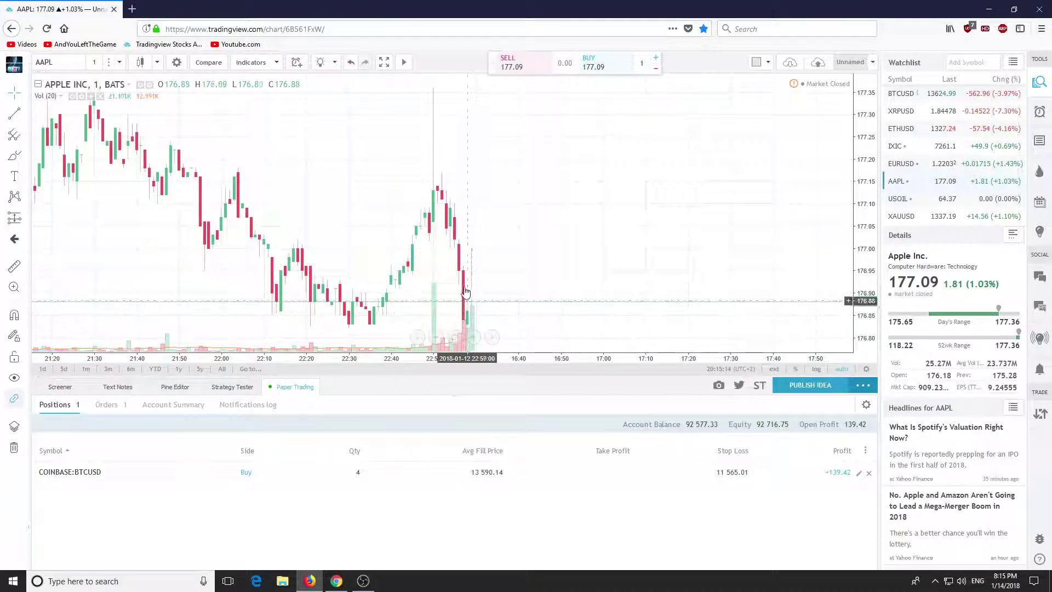
scroll(478, 219, down, 5)
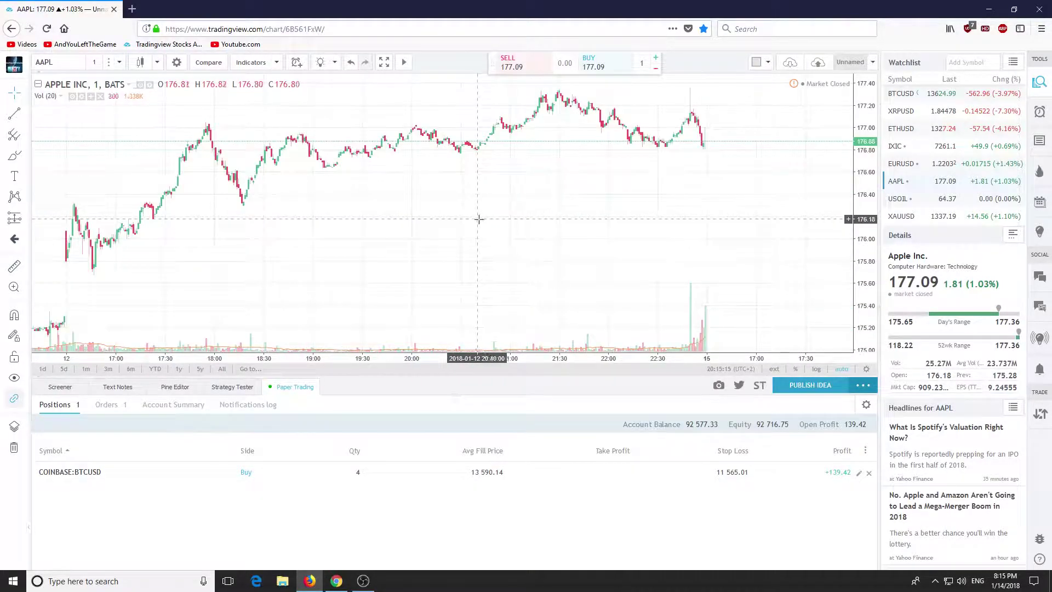